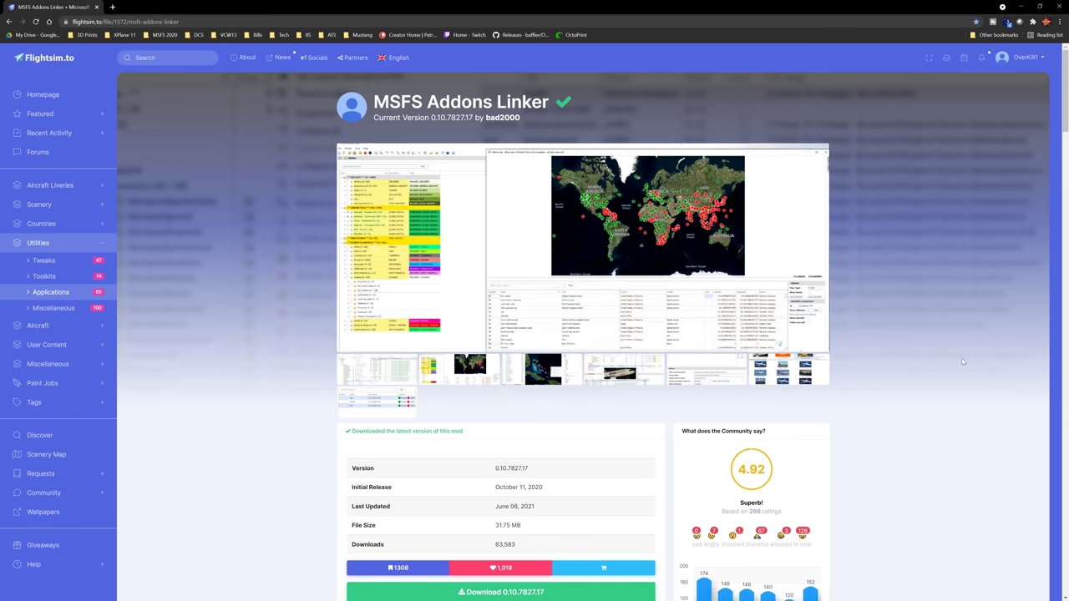
Step: Scroll the Flightsim.to MSFS Addons Linker page down to the download box and back to the top
{"action": "scroll", "coordinate": [909, 347], "scroll_direction": "down", "scroll_amount": 3}
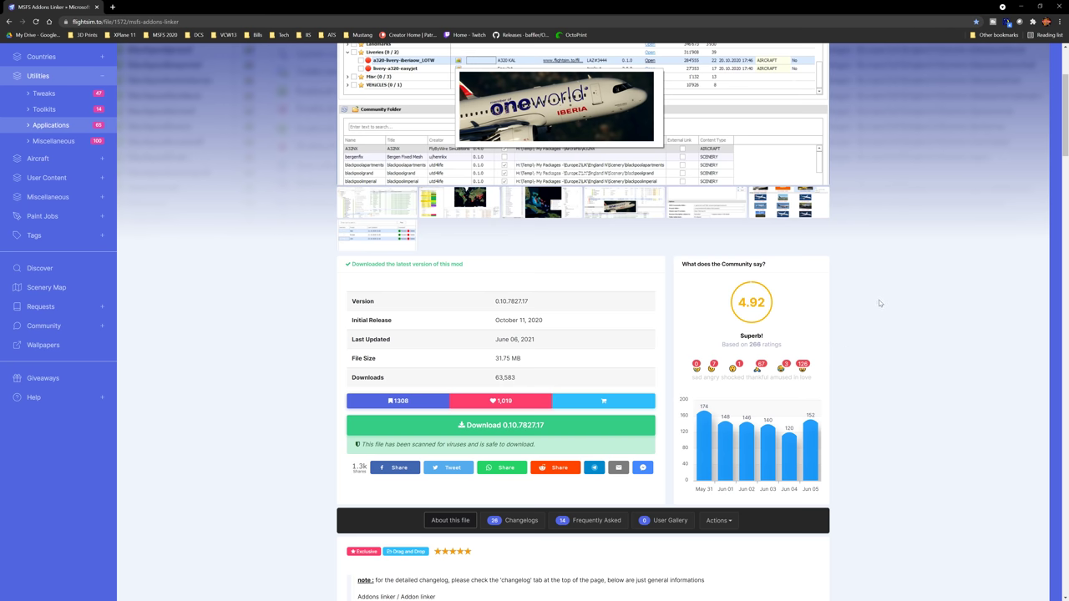
{"action": "scroll", "coordinate": [932, 361], "scroll_direction": "up", "scroll_amount": 2}
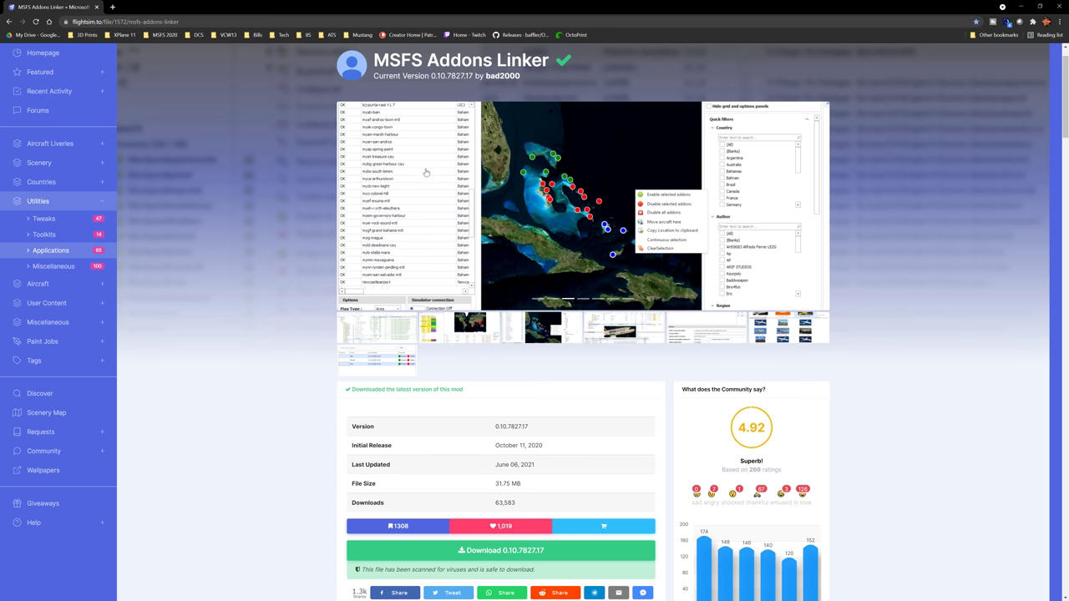
{"action": "scroll", "coordinate": [664, 355], "scroll_direction": "down", "scroll_amount": 3}
Step: Open the Changelogs tab and read through the version 0.10.7827.17 release notes
{"action": "left_click", "coordinate": [526, 396]}
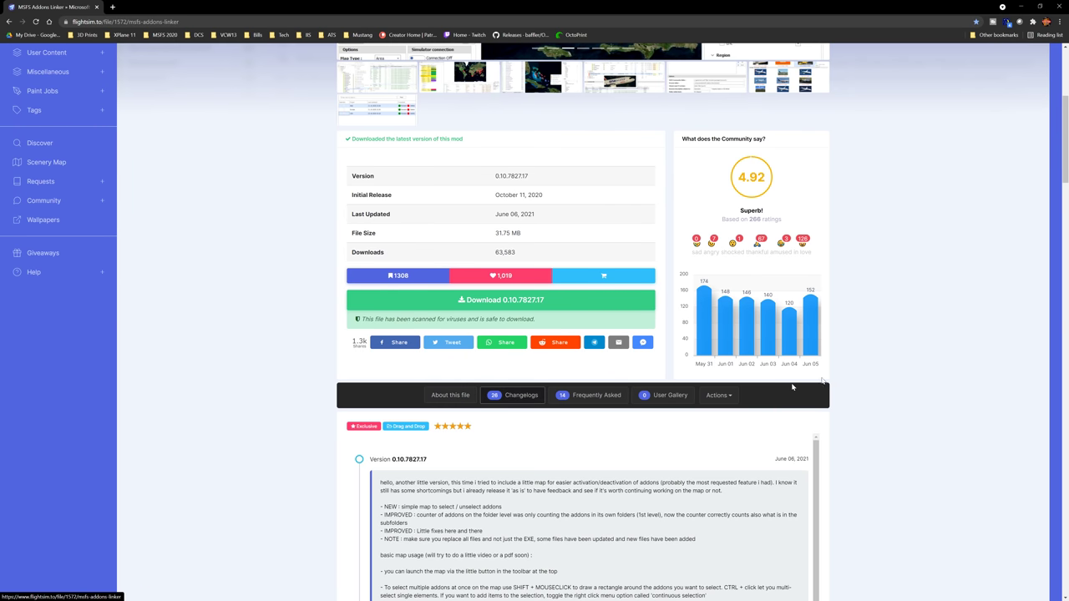
{"action": "scroll", "coordinate": [885, 365], "scroll_direction": "down", "scroll_amount": 4}
{"action": "scroll", "coordinate": [883, 363], "scroll_direction": "down", "scroll_amount": 1}
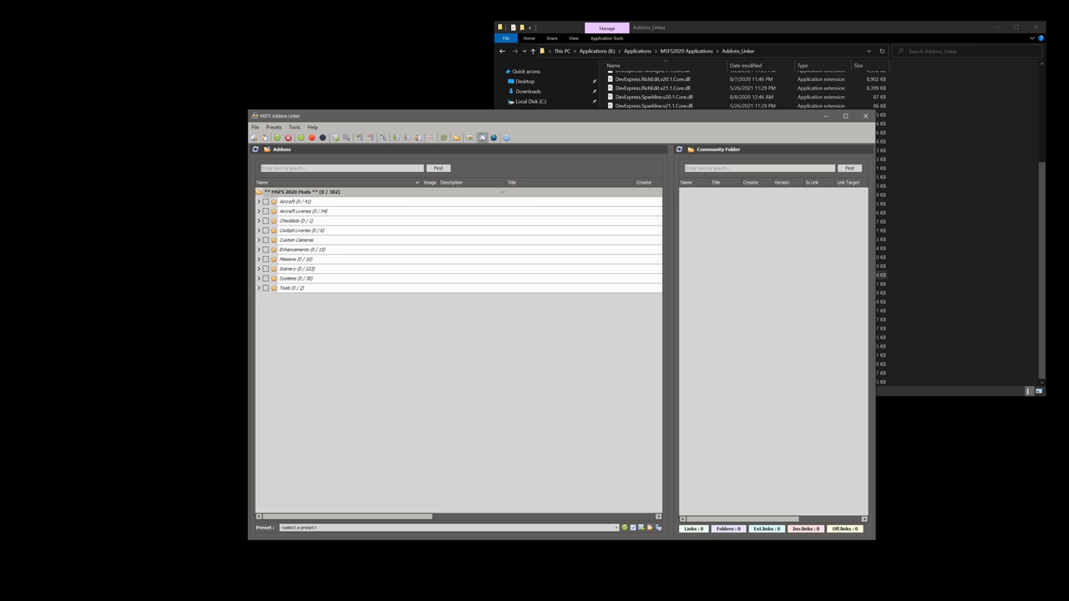
{"action": "left_click", "coordinate": [481, 137]}
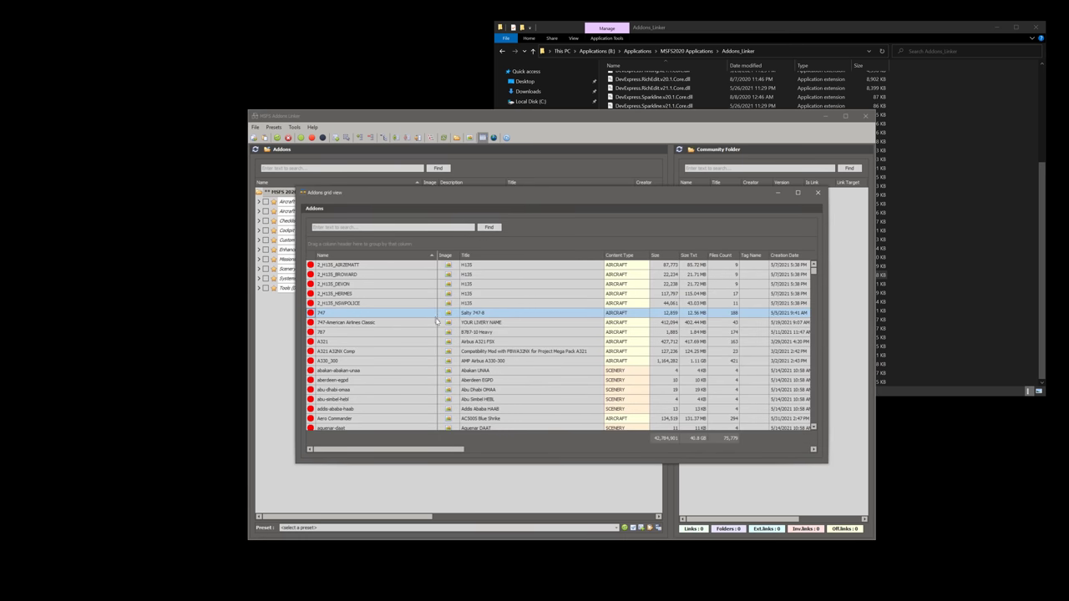
{"action": "scroll", "coordinate": [436, 322], "scroll_direction": "down", "scroll_amount": 2}
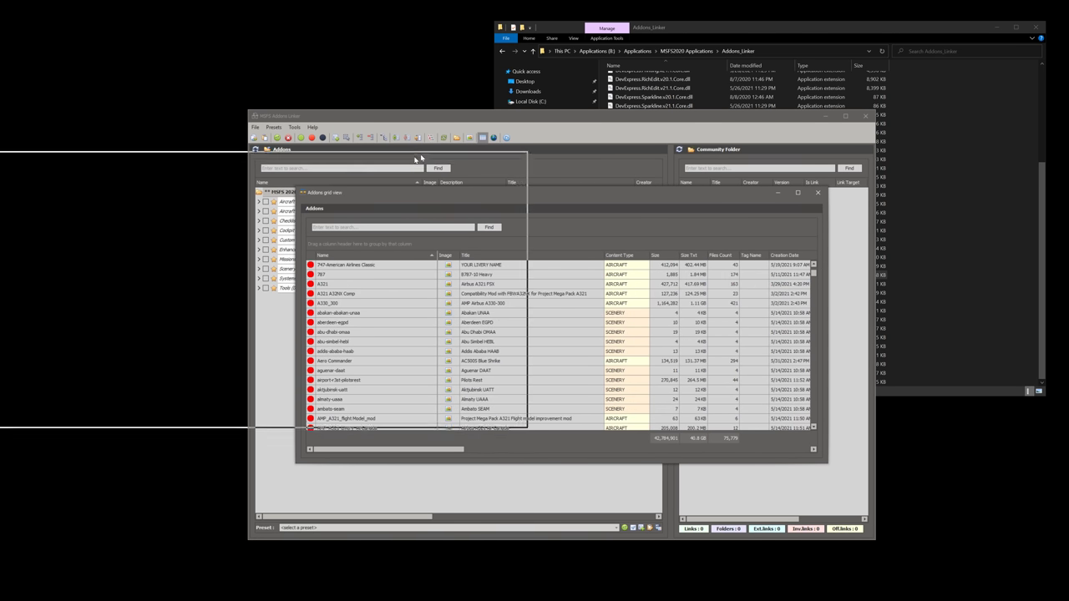
{"action": "left_click_drag", "start_coordinate": [420, 157], "coordinate": [631, 124]}
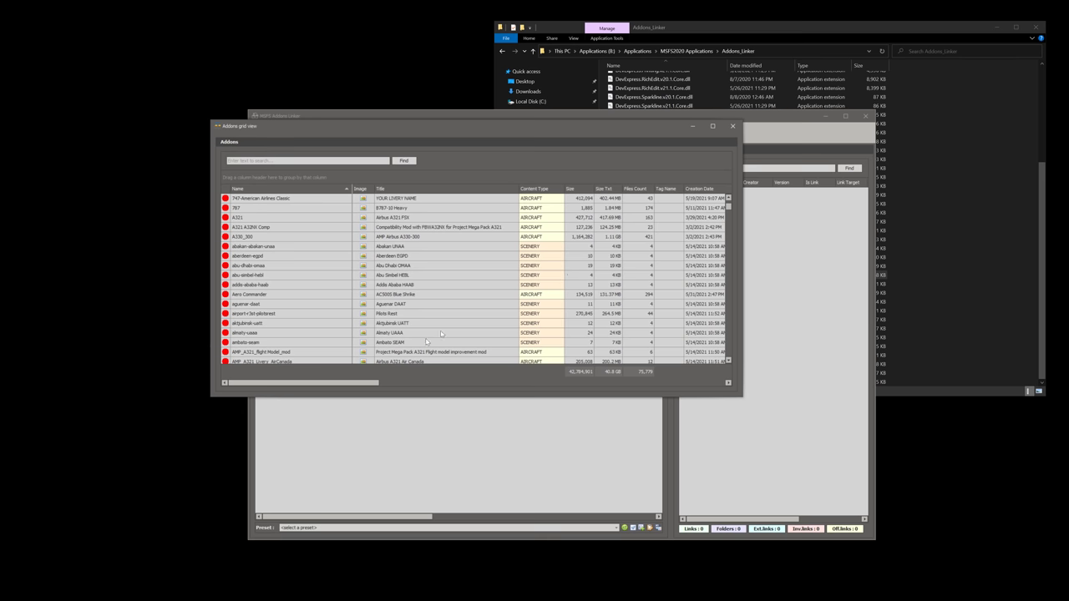
{"action": "left_click_drag", "start_coordinate": [360, 386], "coordinate": [675, 384]}
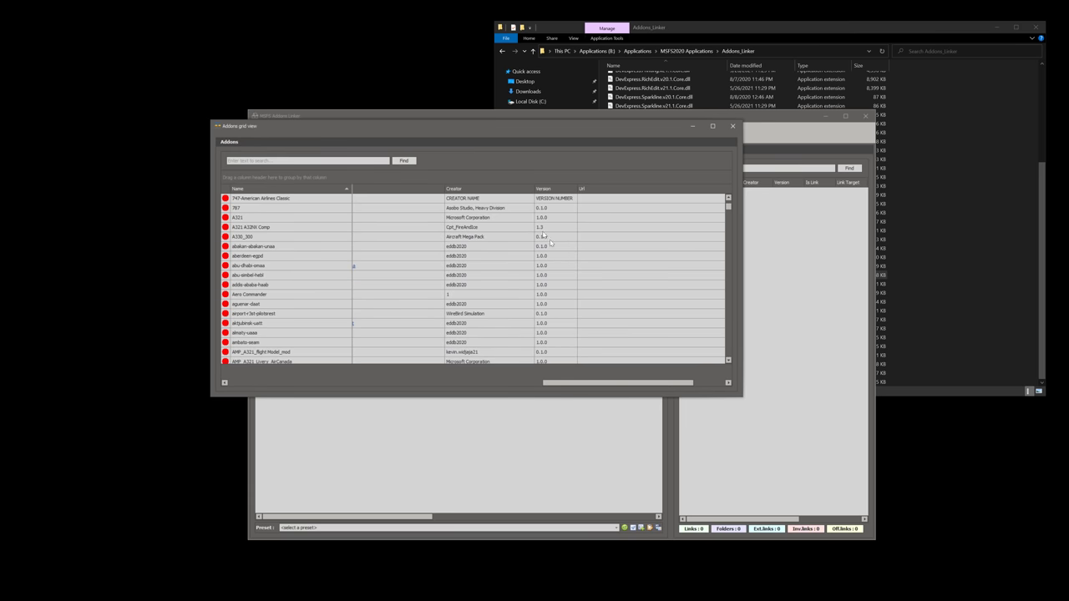
{"action": "left_click", "coordinate": [618, 198]}
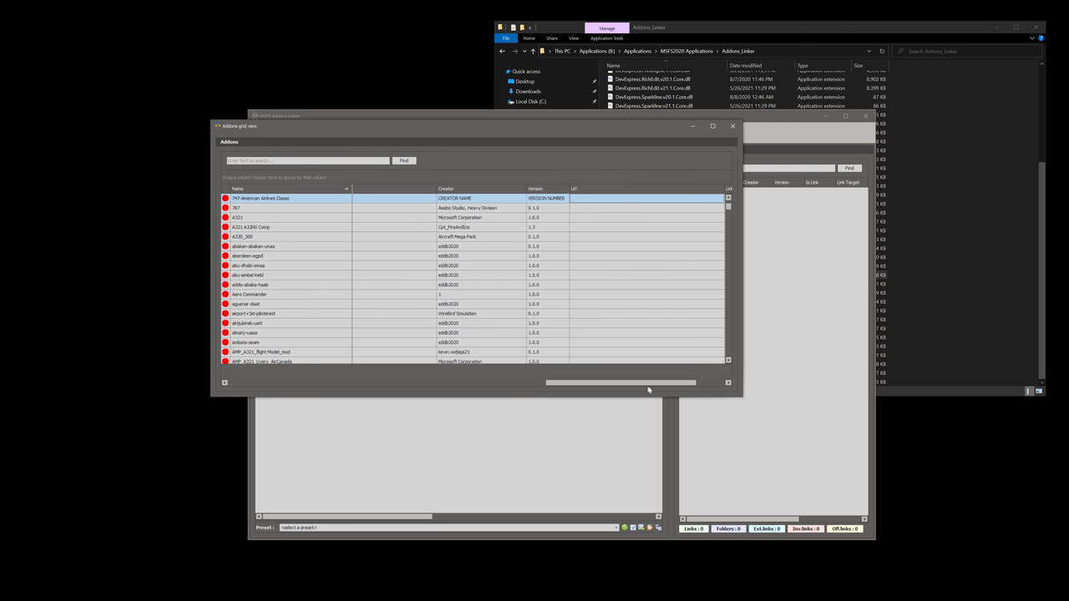
{"action": "left_click_drag", "start_coordinate": [648, 389], "coordinate": [310, 375]}
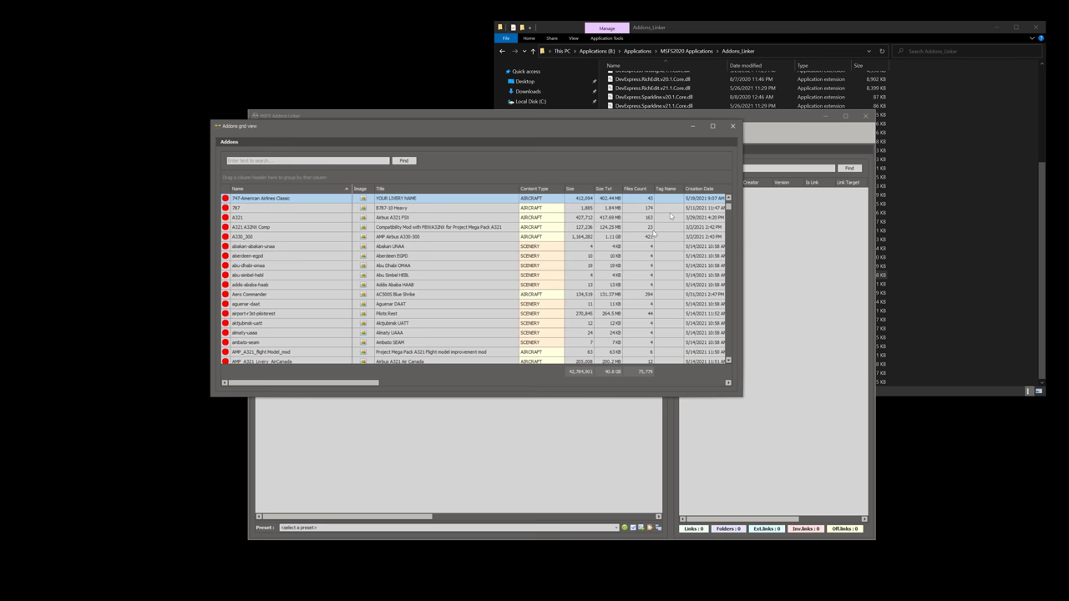
{"action": "left_click", "coordinate": [732, 126]}
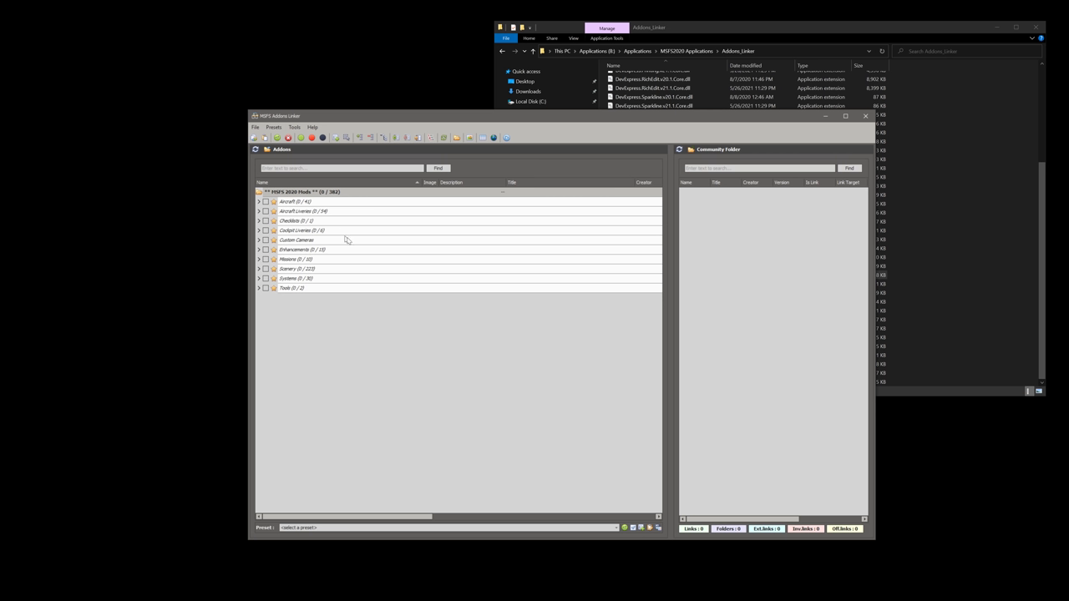
Step: Expand every group in the addons tree, review the nested mods, and bring File Explorer forward
{"action": "left_click", "coordinate": [359, 137]}
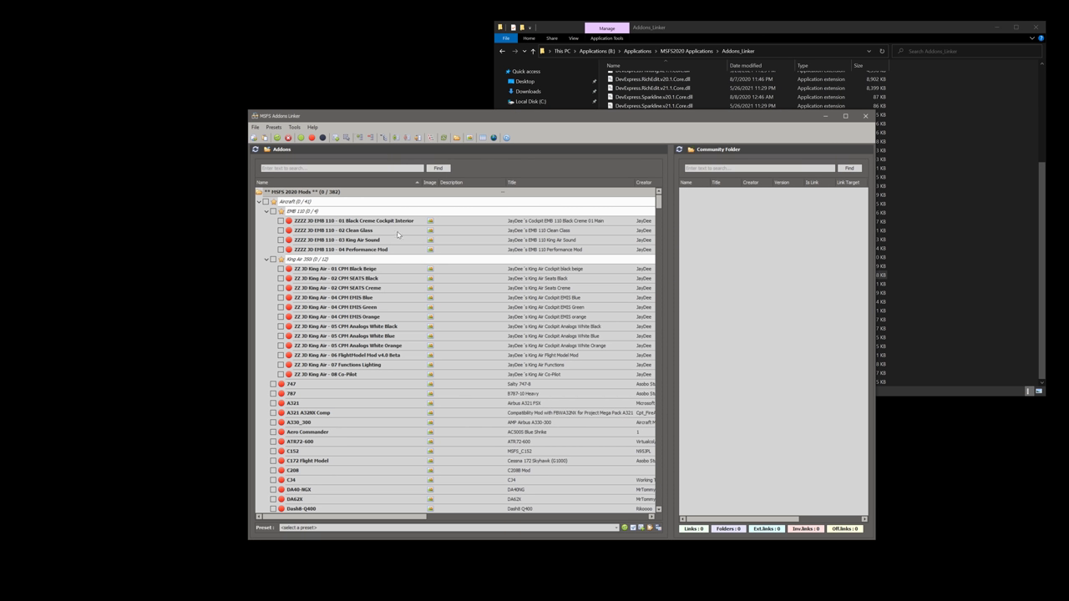
{"action": "scroll", "coordinate": [398, 239], "scroll_direction": "down", "scroll_amount": 9}
{"action": "scroll", "coordinate": [397, 239], "scroll_direction": "down", "scroll_amount": 6}
{"action": "scroll", "coordinate": [393, 267], "scroll_direction": "up", "scroll_amount": 5}
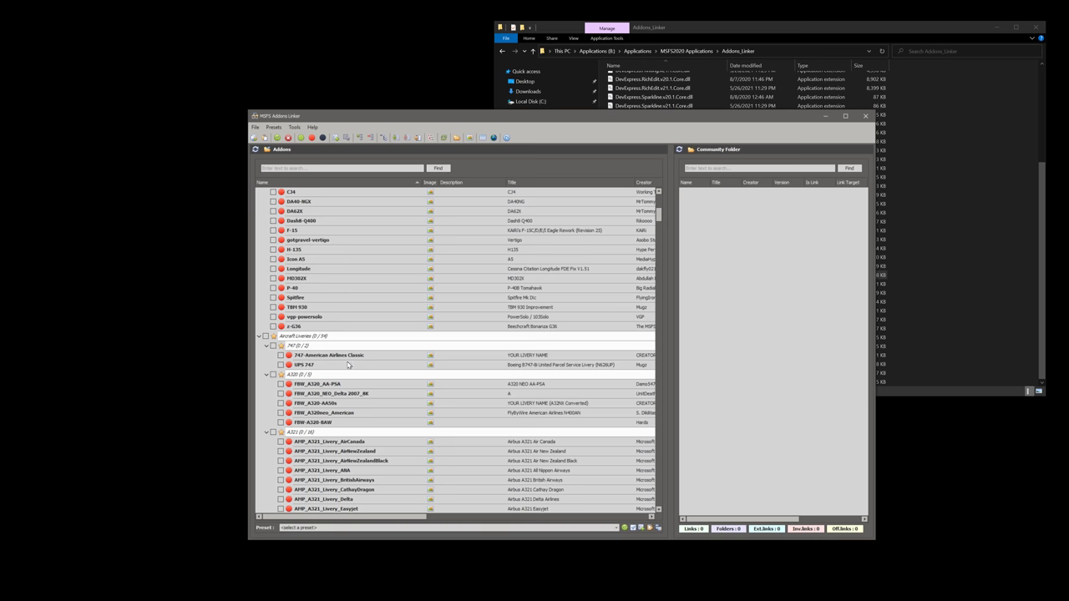
{"action": "scroll", "coordinate": [351, 363], "scroll_direction": "up", "scroll_amount": 10}
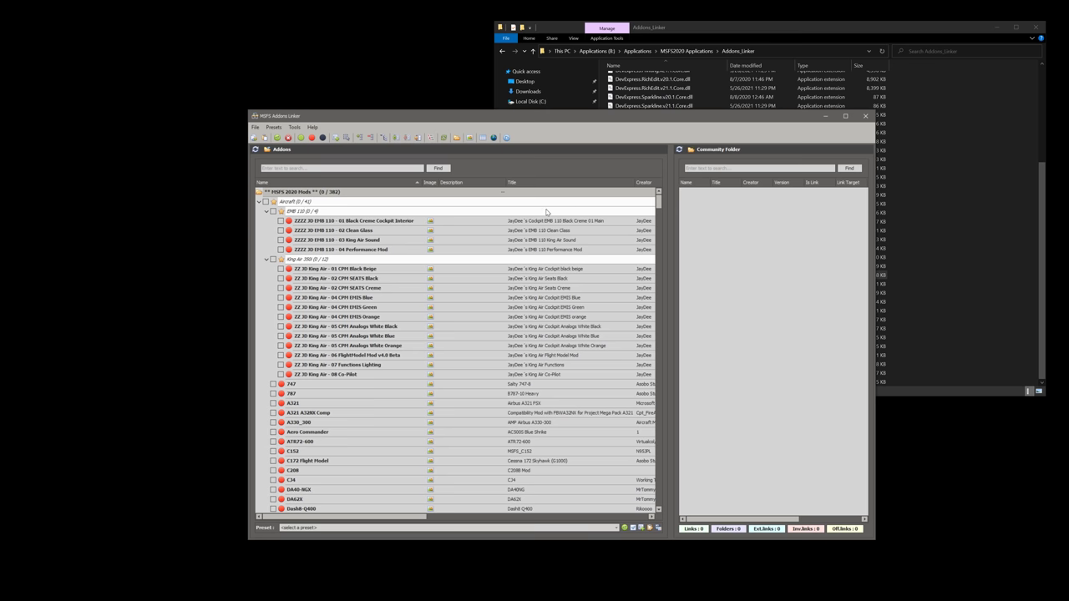
{"action": "left_click", "coordinate": [789, 39]}
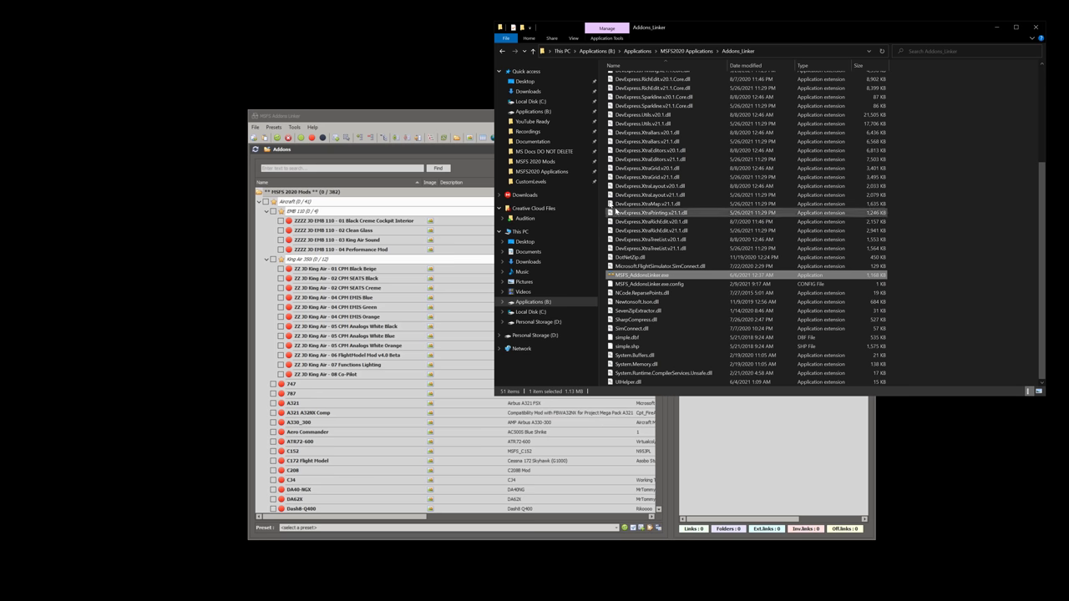
Step: Browse to MSFS 2020 Mods > Aircraft > EMB 110, review its four subfolders, then close Explorer
{"action": "left_click", "coordinate": [548, 162]}
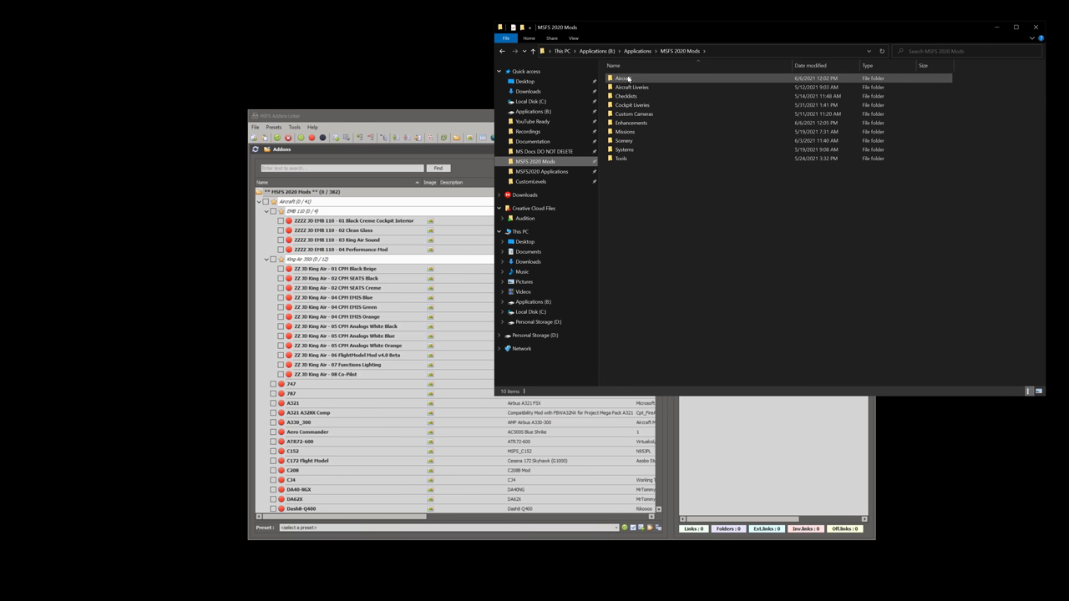
{"action": "double_click", "coordinate": [628, 79]}
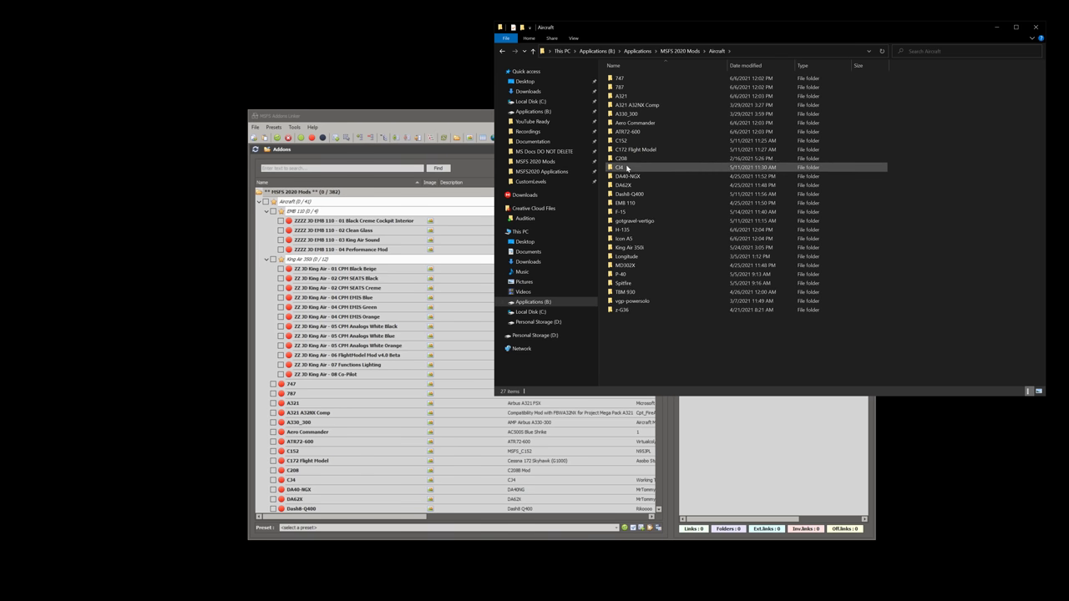
{"action": "double_click", "coordinate": [625, 203]}
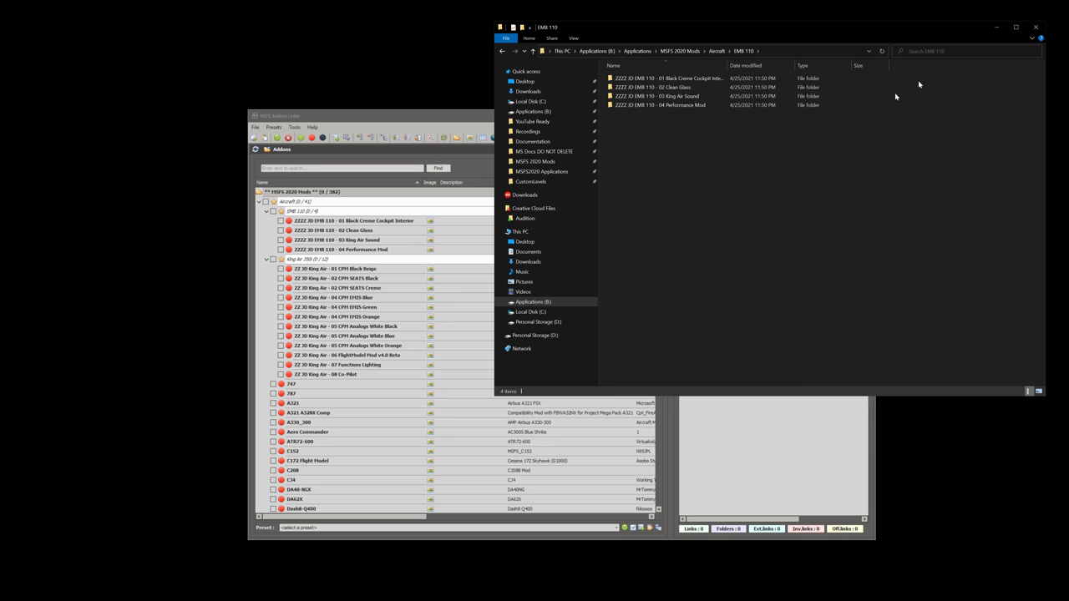
{"action": "left_click", "coordinate": [1035, 27]}
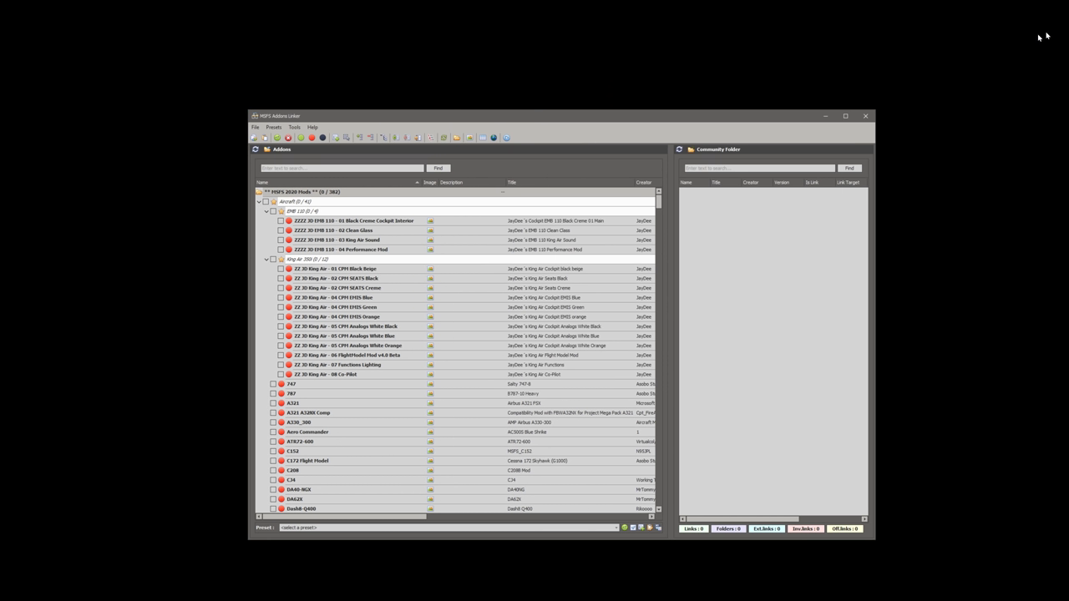
Step: Open the gallery of all addon thumbnails and drag its corner outward to enlarge the window
{"action": "left_click", "coordinate": [469, 139]}
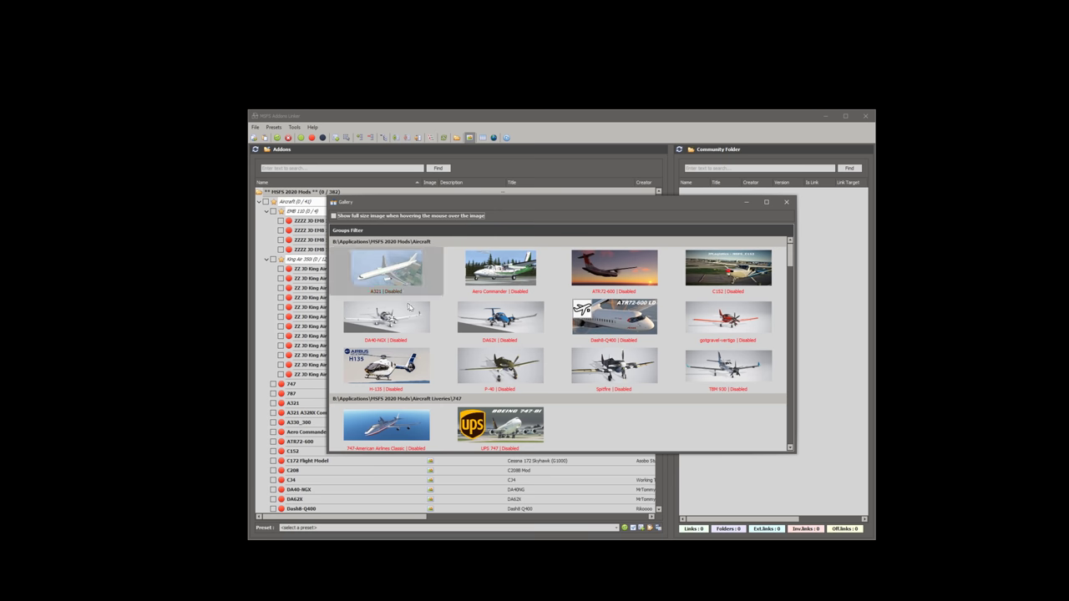
{"action": "scroll", "coordinate": [551, 284], "scroll_direction": "down", "scroll_amount": 3}
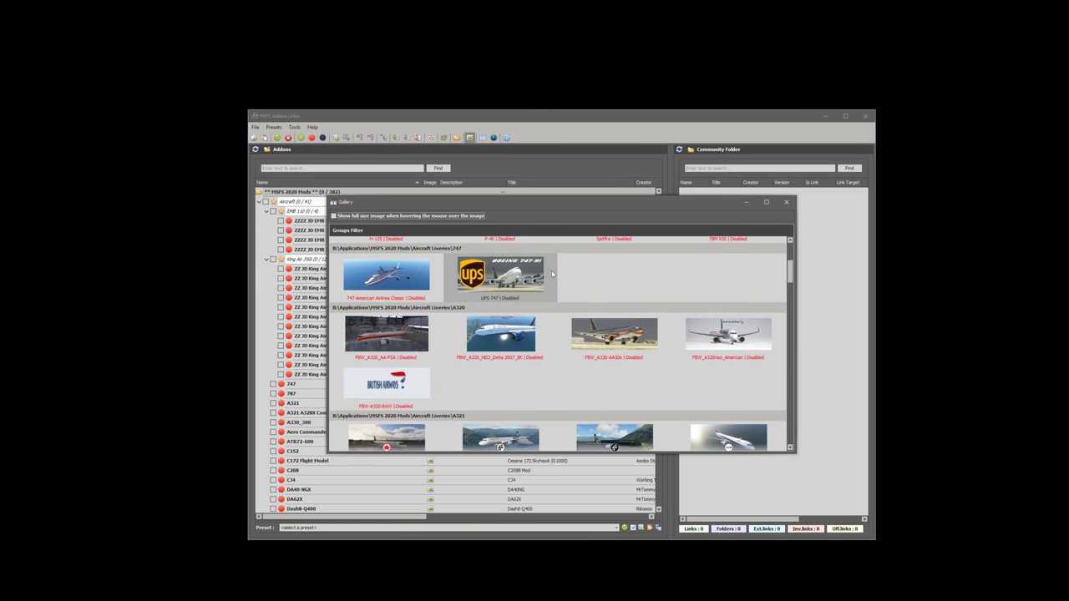
{"action": "mouse_move", "coordinate": [528, 332]}
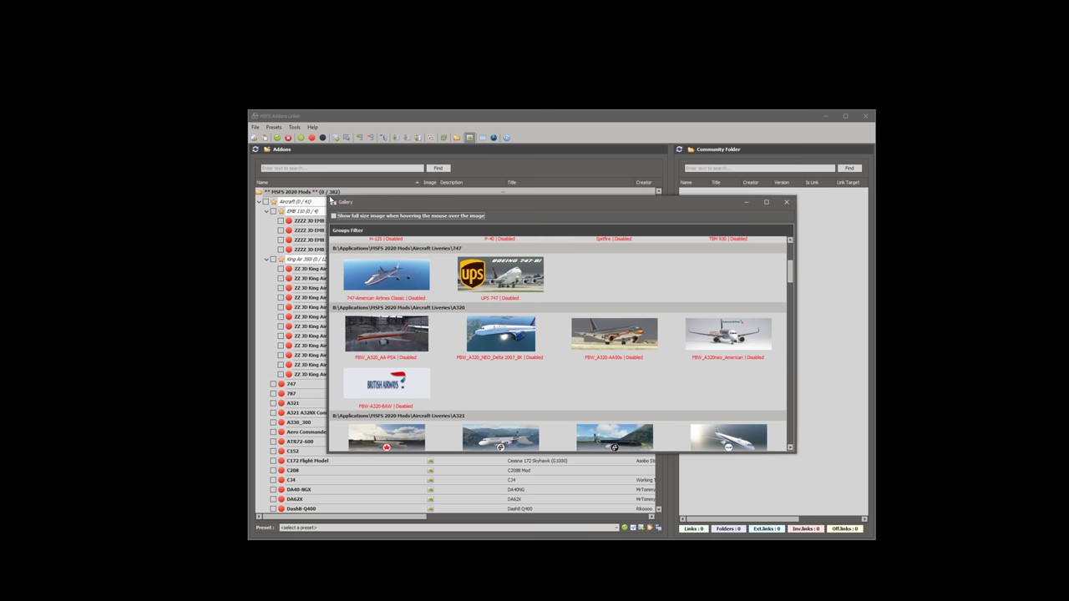
{"action": "left_click_drag", "start_coordinate": [327, 198], "coordinate": [159, 31]}
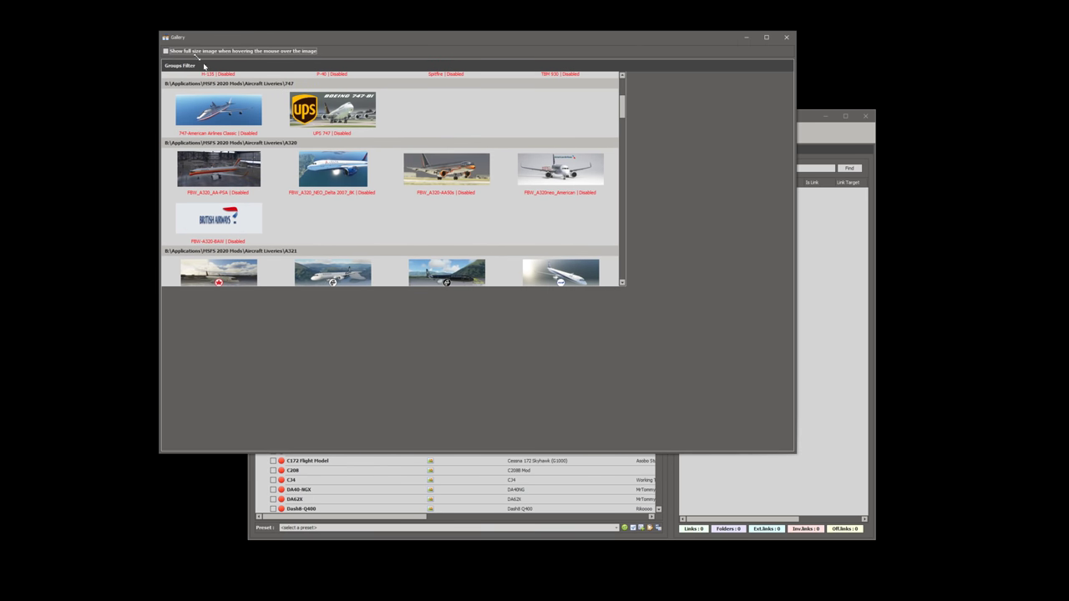
{"action": "scroll", "coordinate": [426, 208], "scroll_direction": "up", "scroll_amount": 3}
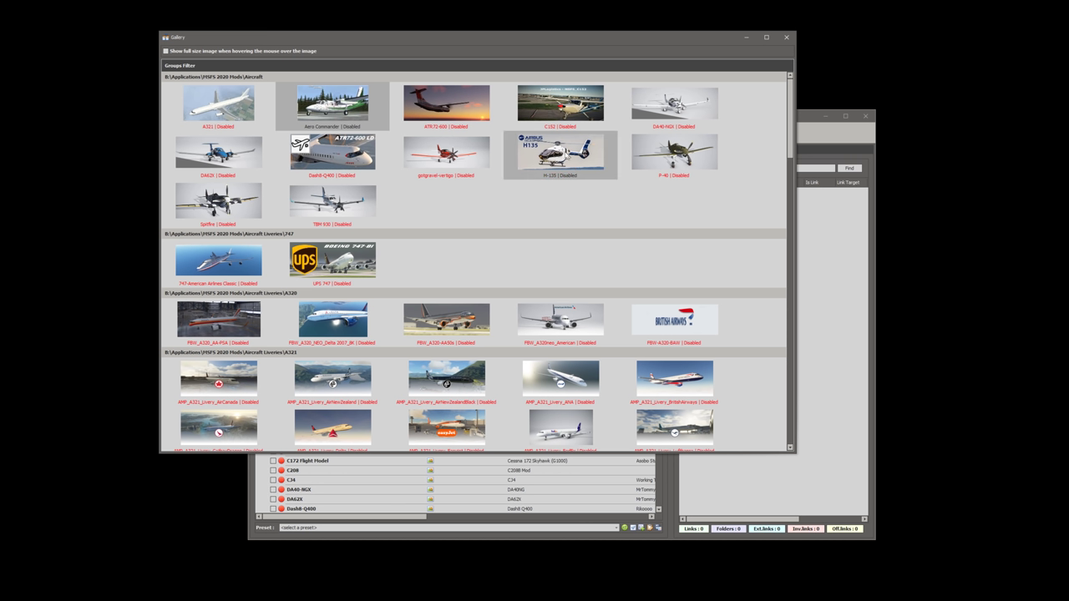
{"action": "left_click", "coordinate": [571, 162]}
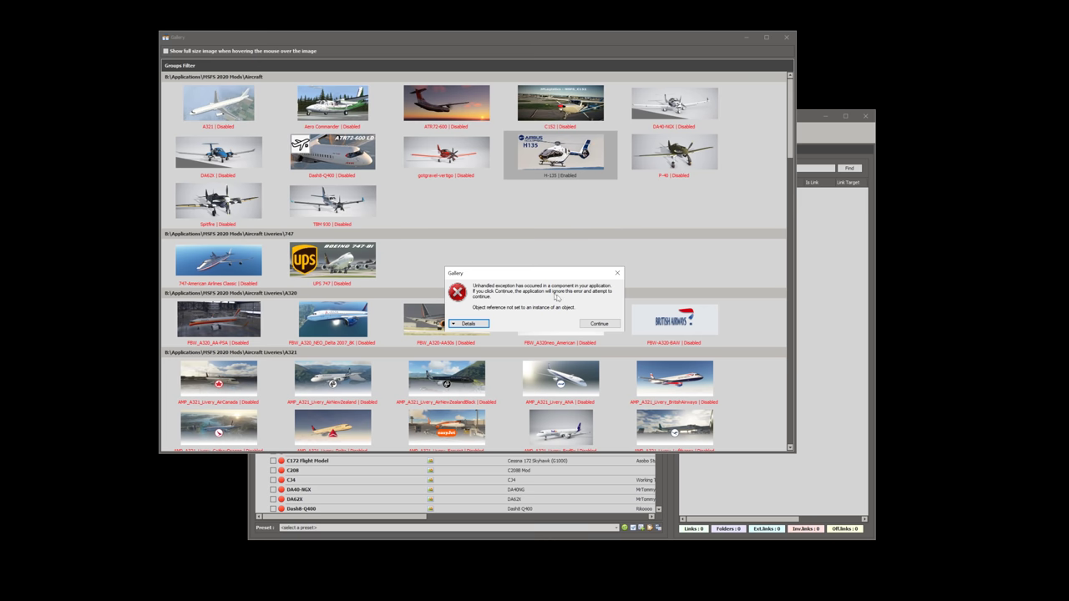
{"action": "left_click", "coordinate": [585, 322]}
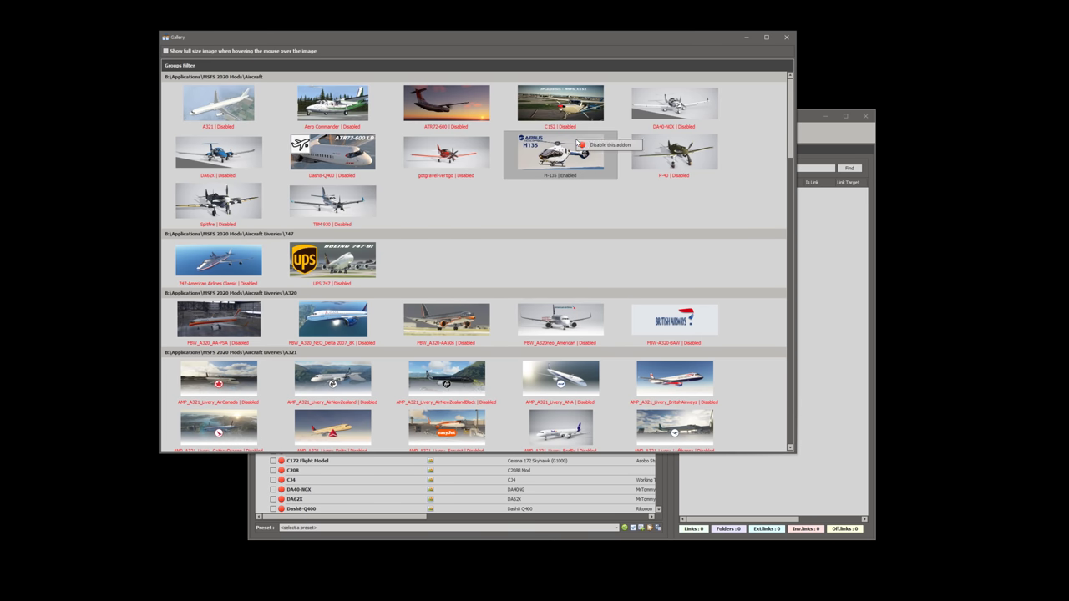
{"action": "left_click", "coordinate": [583, 145]}
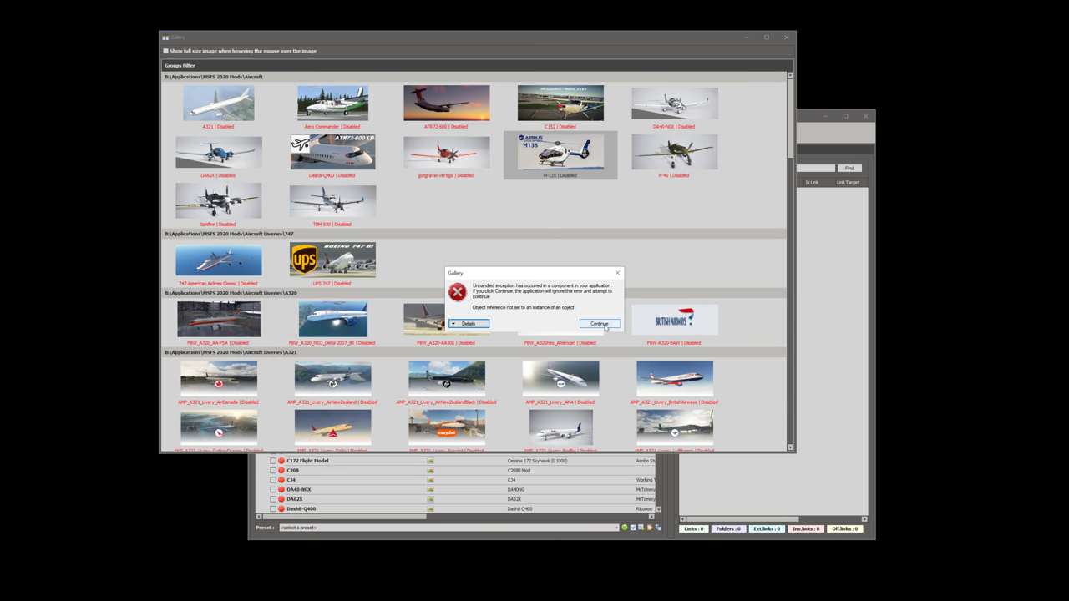
{"action": "left_click", "coordinate": [606, 327]}
{"action": "scroll", "coordinate": [481, 173], "scroll_direction": "down", "scroll_amount": 1}
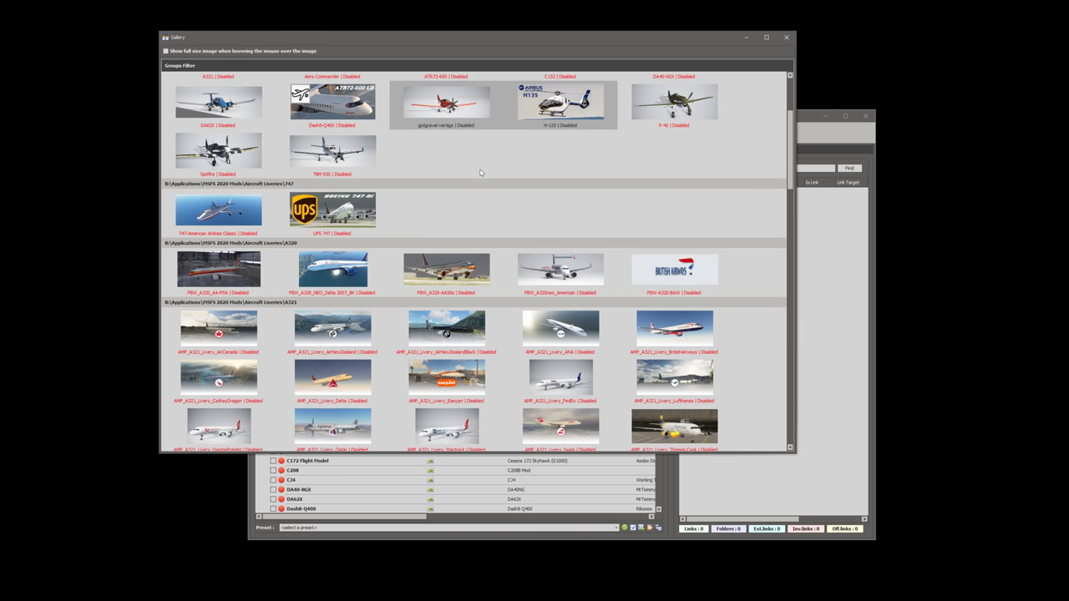
{"action": "scroll", "coordinate": [481, 173], "scroll_direction": "down", "scroll_amount": 8}
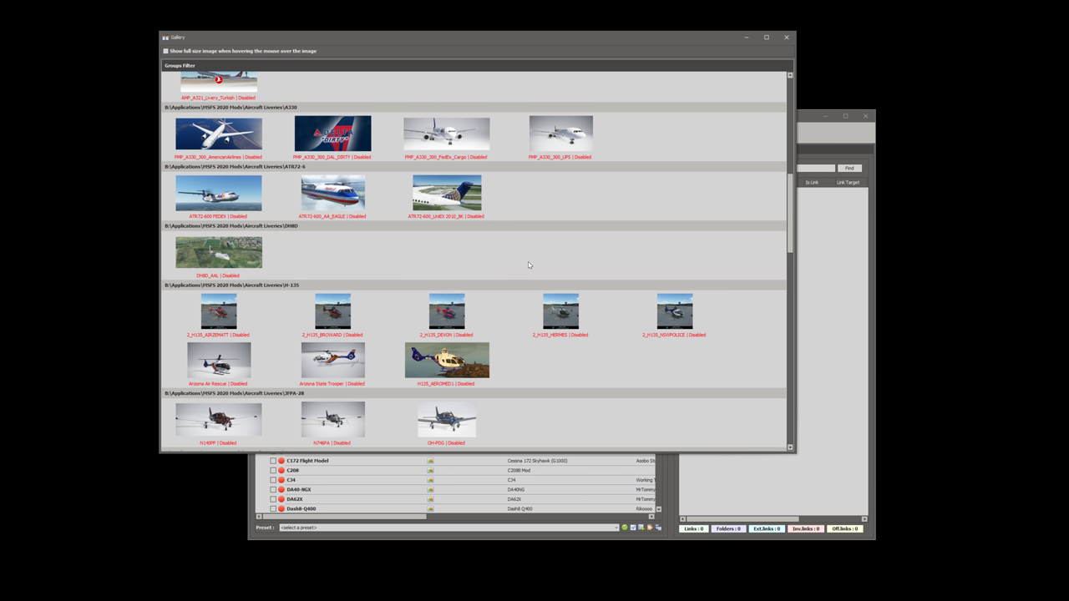
{"action": "scroll", "coordinate": [519, 264], "scroll_direction": "down", "scroll_amount": 10}
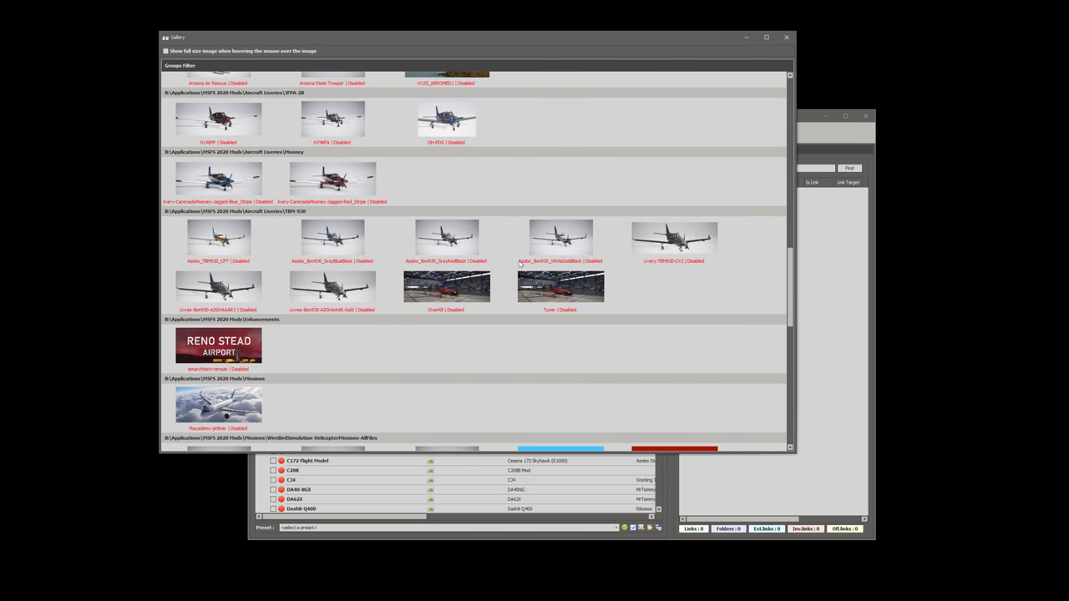
{"action": "scroll", "coordinate": [519, 264], "scroll_direction": "down", "scroll_amount": 6}
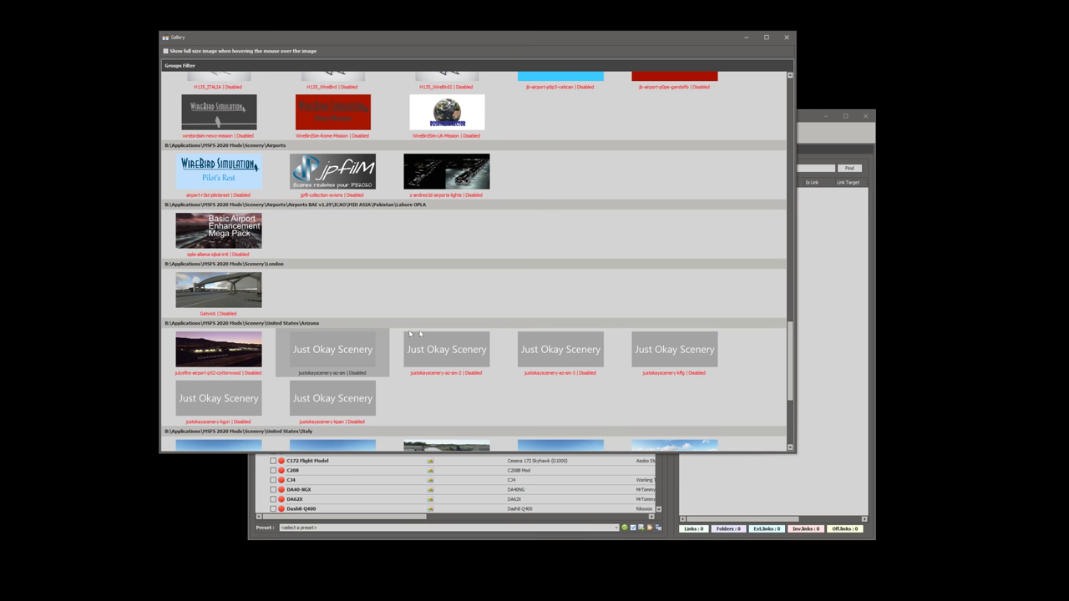
{"action": "scroll", "coordinate": [583, 335], "scroll_direction": "down", "scroll_amount": 4}
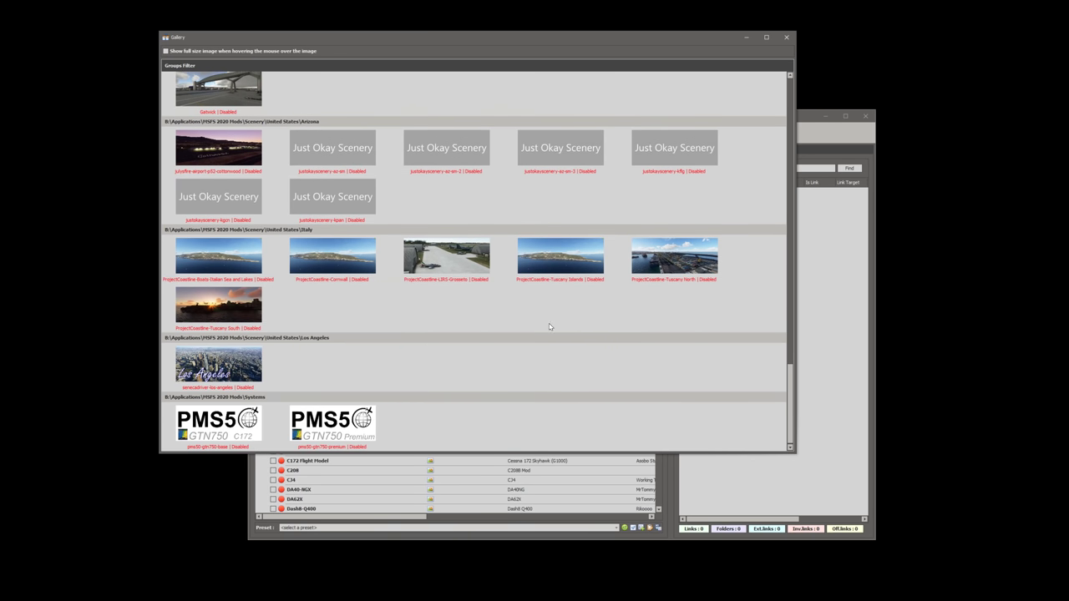
{"action": "scroll", "coordinate": [533, 313], "scroll_direction": "up", "scroll_amount": 15}
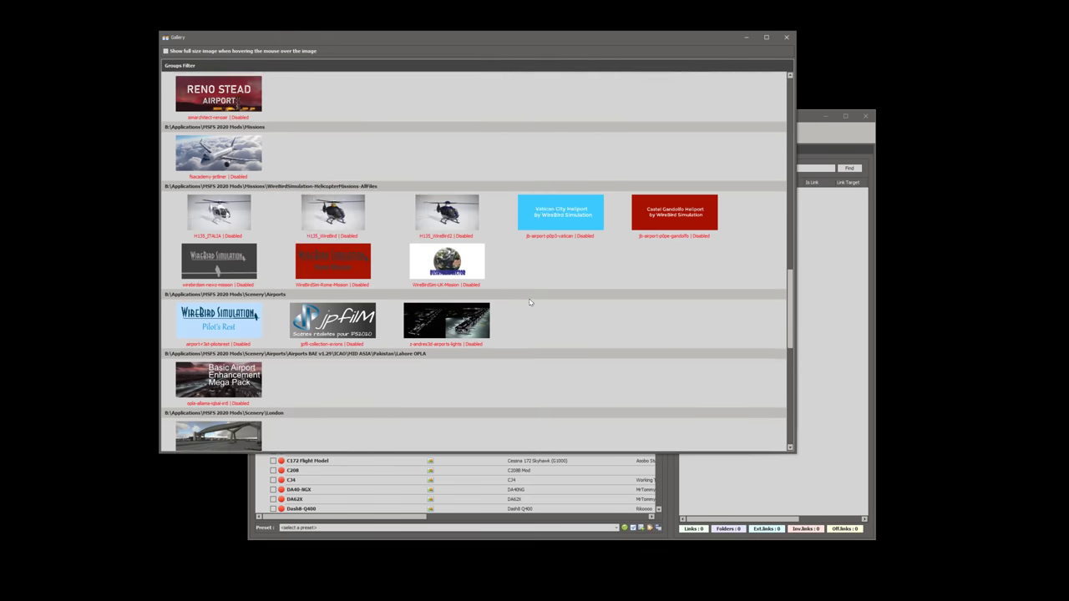